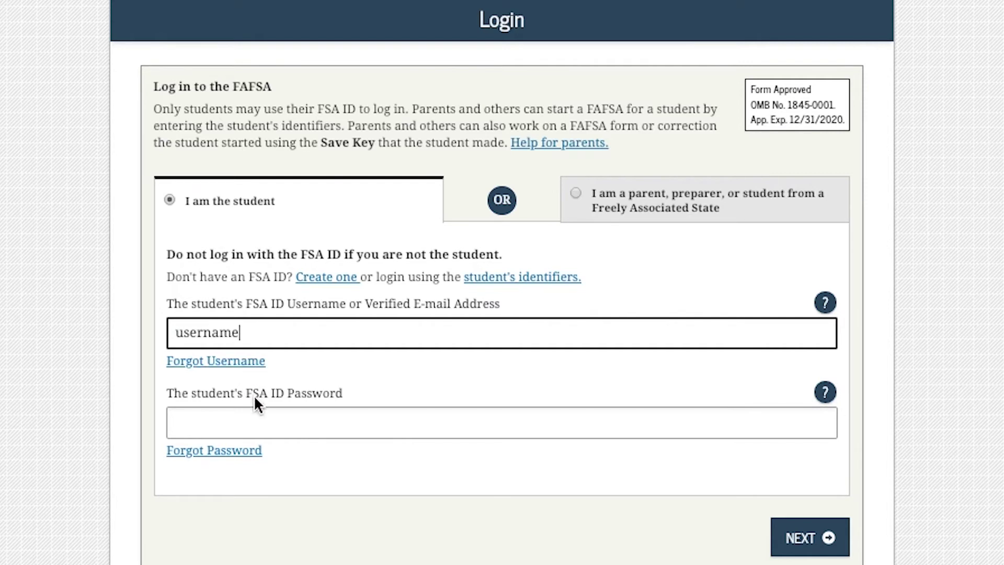
Enter the student's FSA ID password in the FAFSA login form.
click(251, 422)
text(••••••)
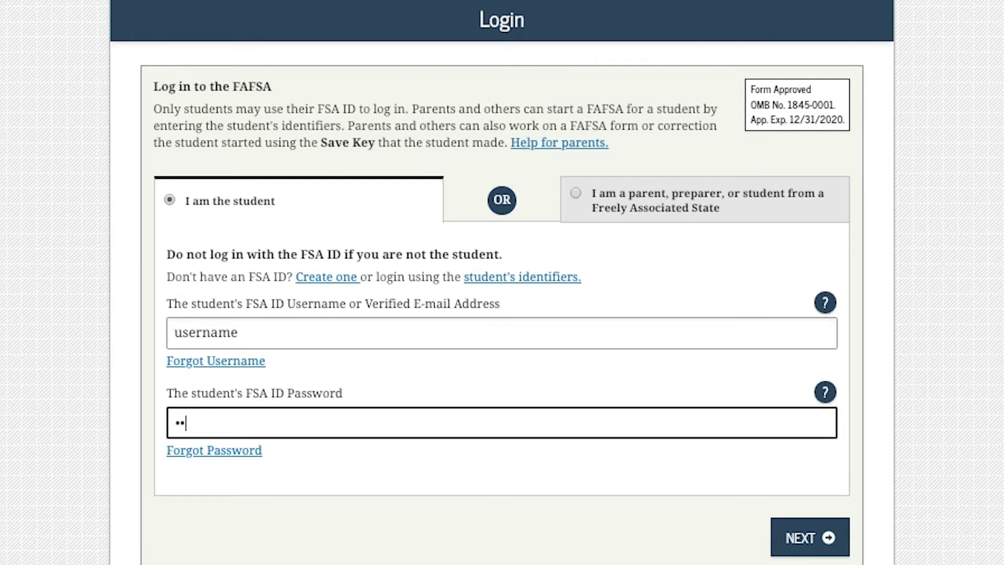
text(••)
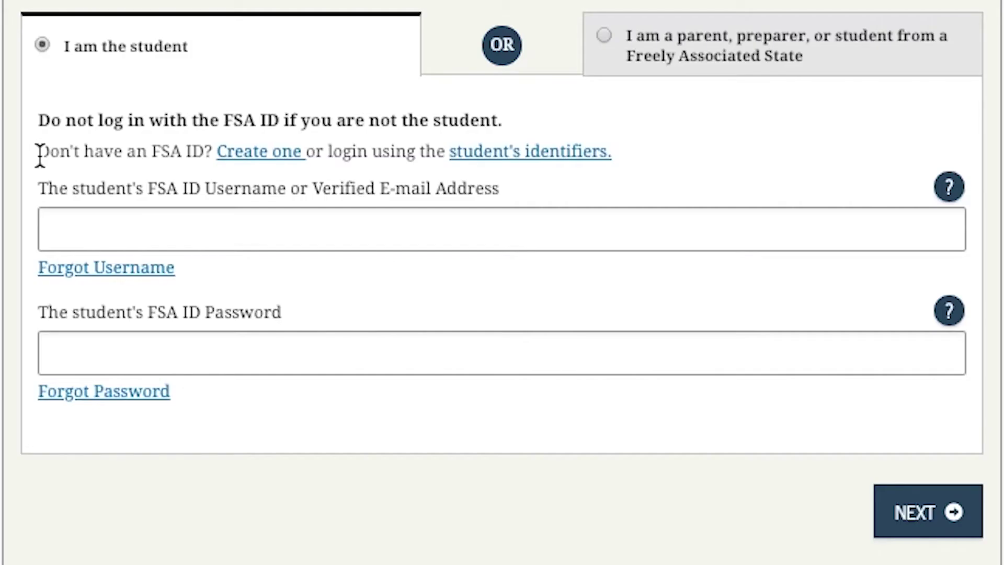
Open the page for creating a new FSA ID and look over its account form.
drag(40, 155, 187, 141)
click(199, 140)
click(226, 157)
scroll(609, 349, down, 2)
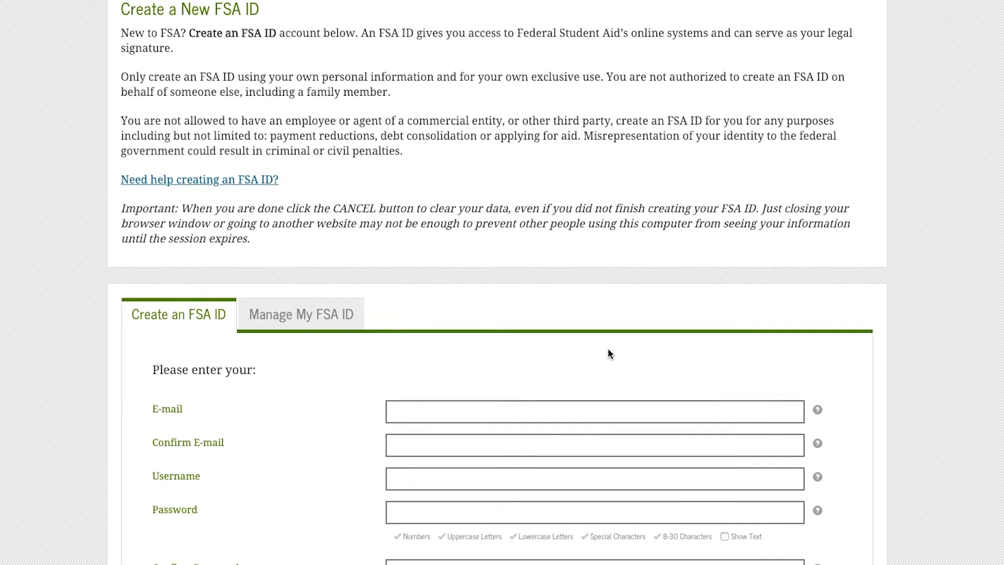
scroll(608, 349, down, 1)
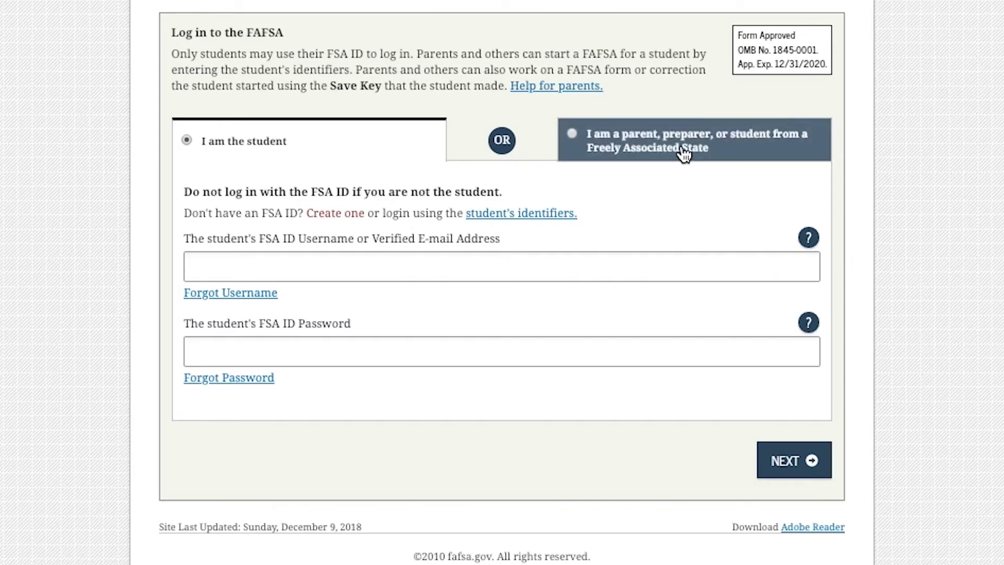
Choose to log in as a parent, preparer, or student from a Freely Associated State.
click(685, 154)
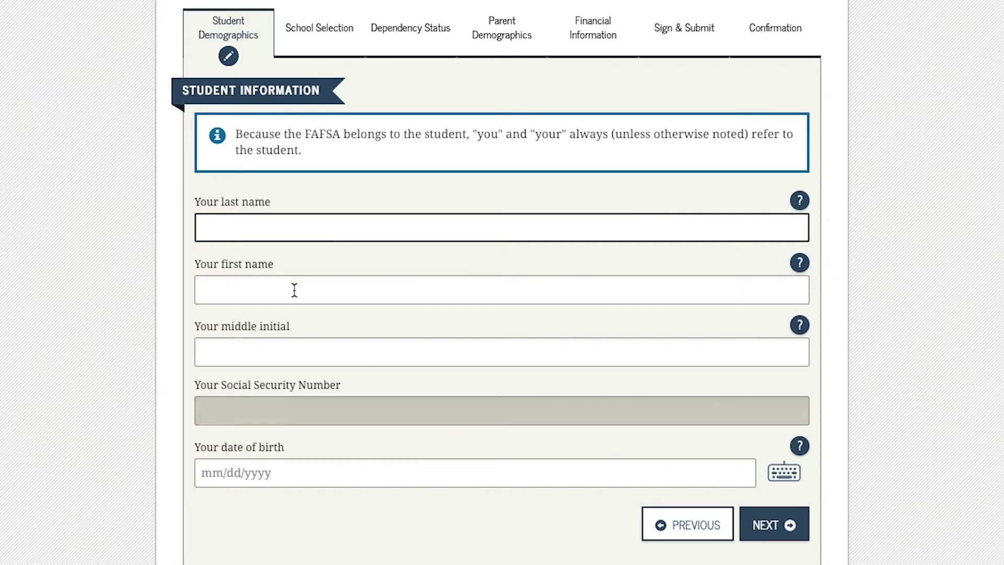
Go through the student's first name, middle initial, Social Security Number and e-mail address fields without filling them in.
click(295, 290)
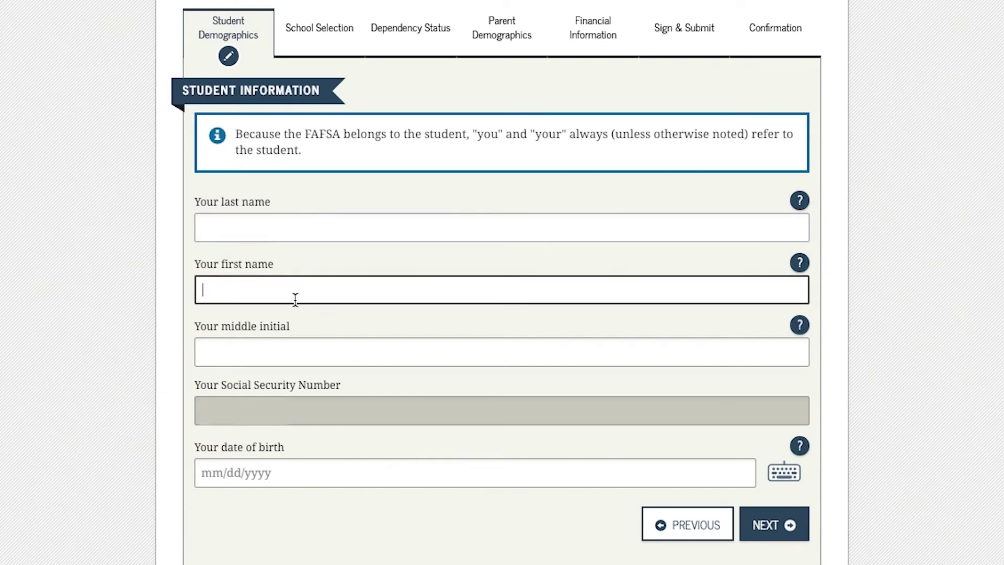
click(295, 356)
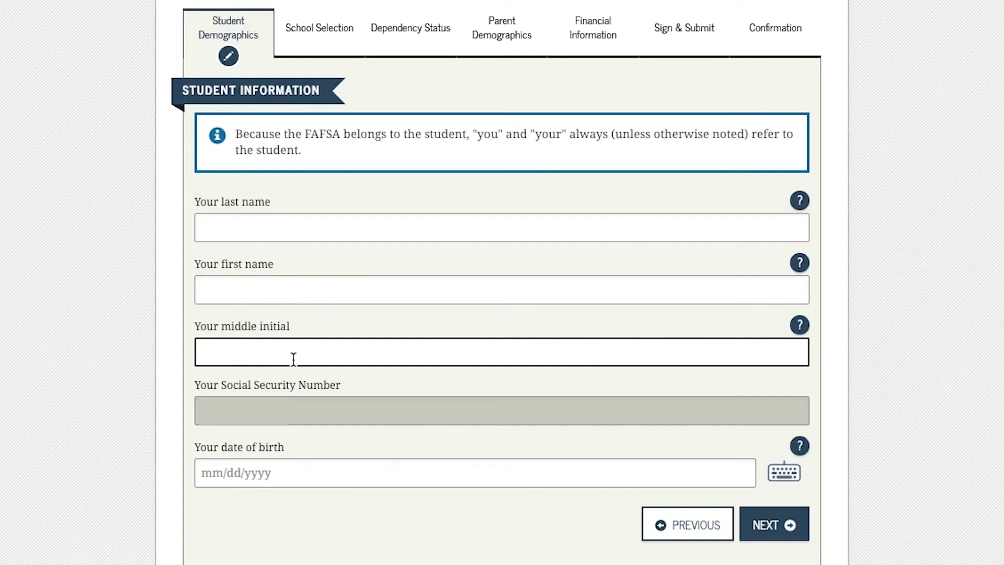
click(281, 423)
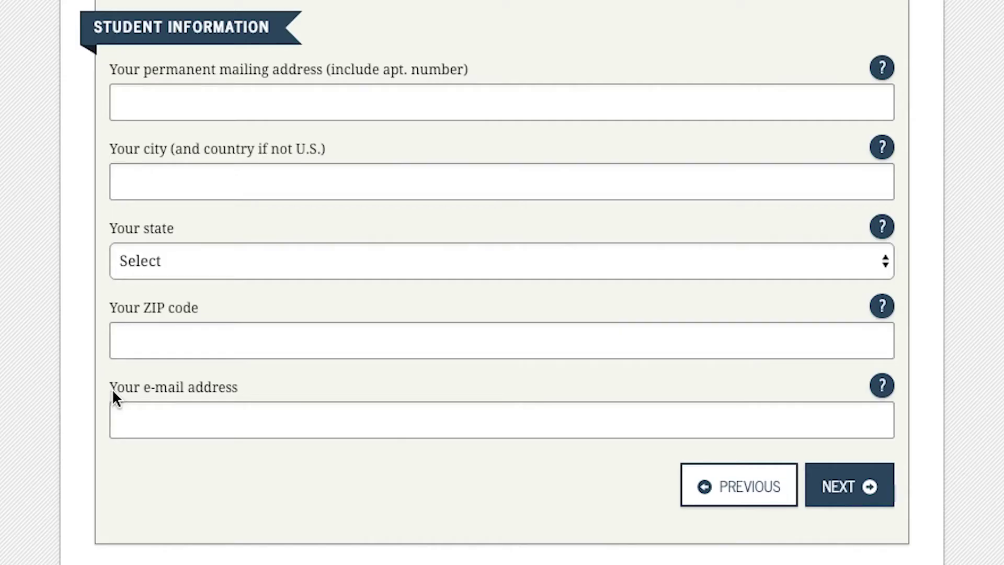
drag(113, 392, 131, 389)
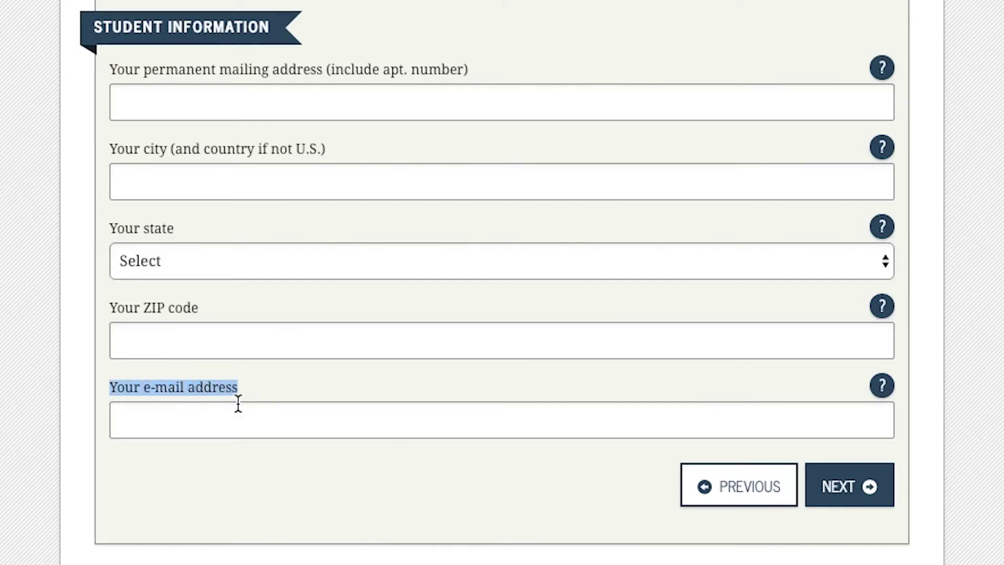
click(226, 424)
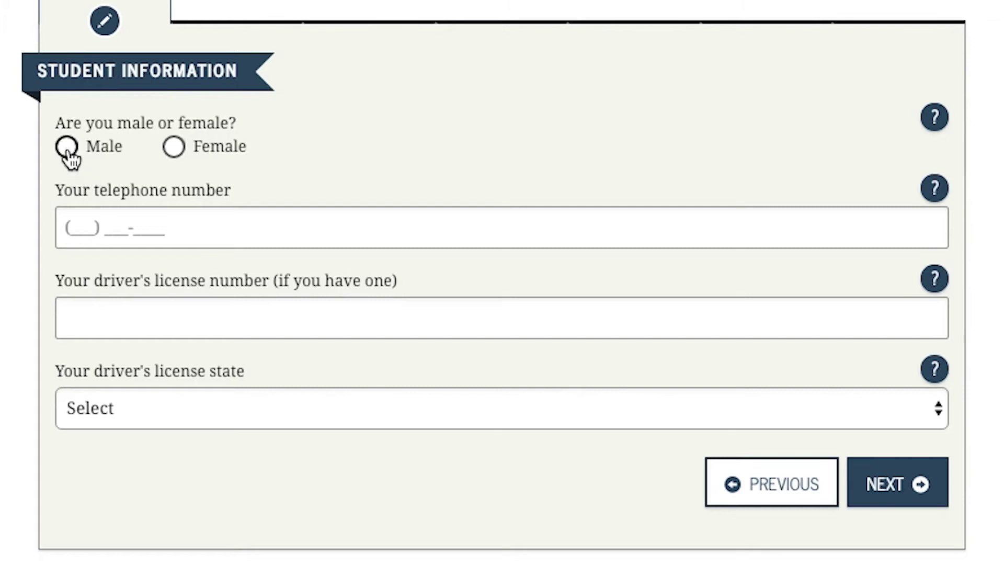
Set the student's sex to Male and the citizenship status to "Yes, I am a U.S. citizen (or U.S. national)".
click(67, 149)
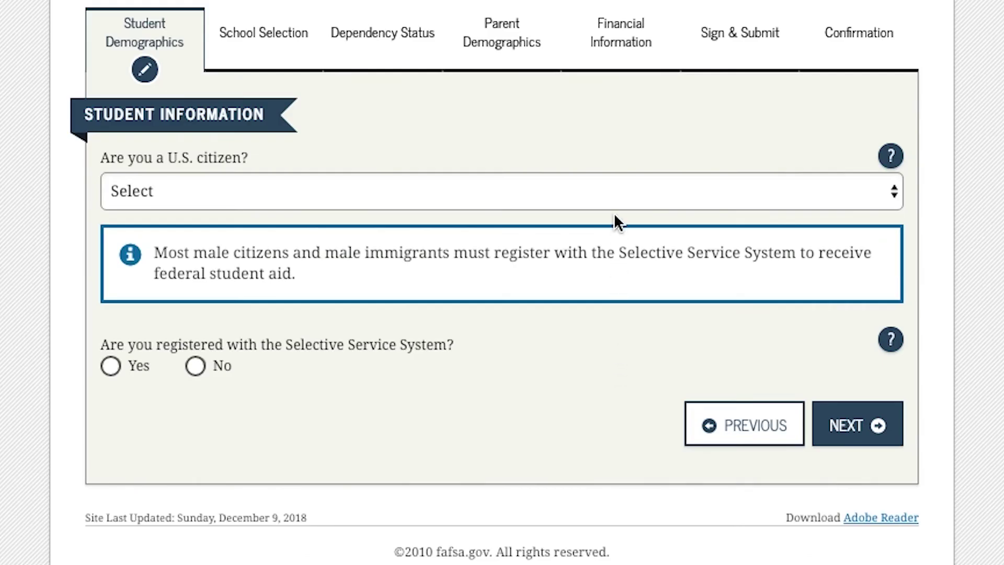
click(610, 190)
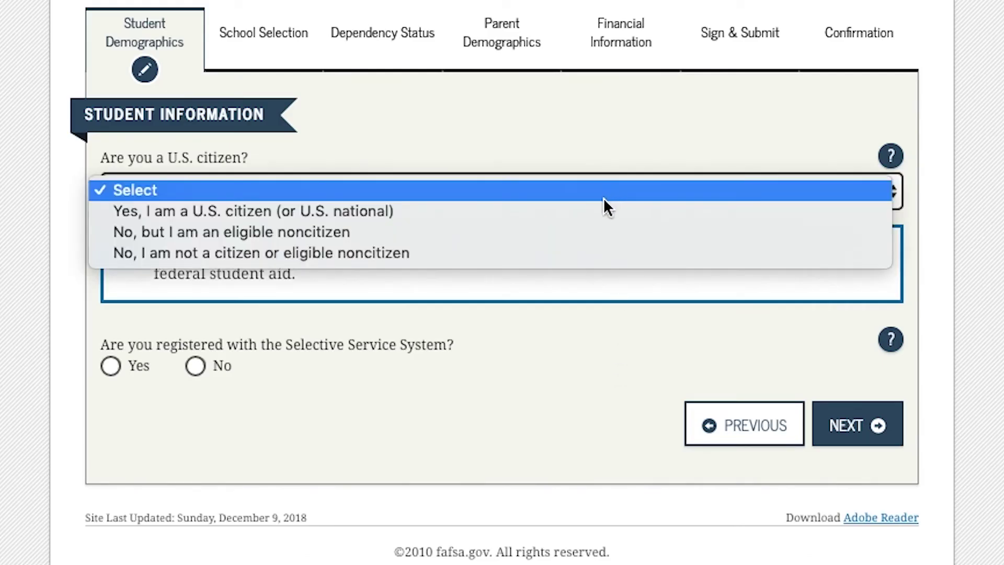
click(595, 210)
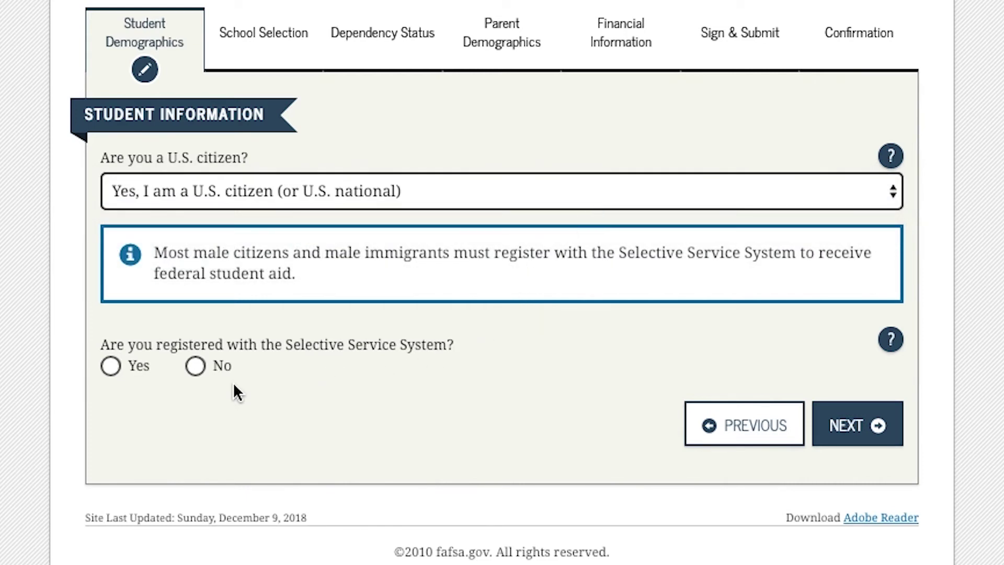
Answer No to being registered with the Selective Service System and Yes to being registered through the application.
click(112, 367)
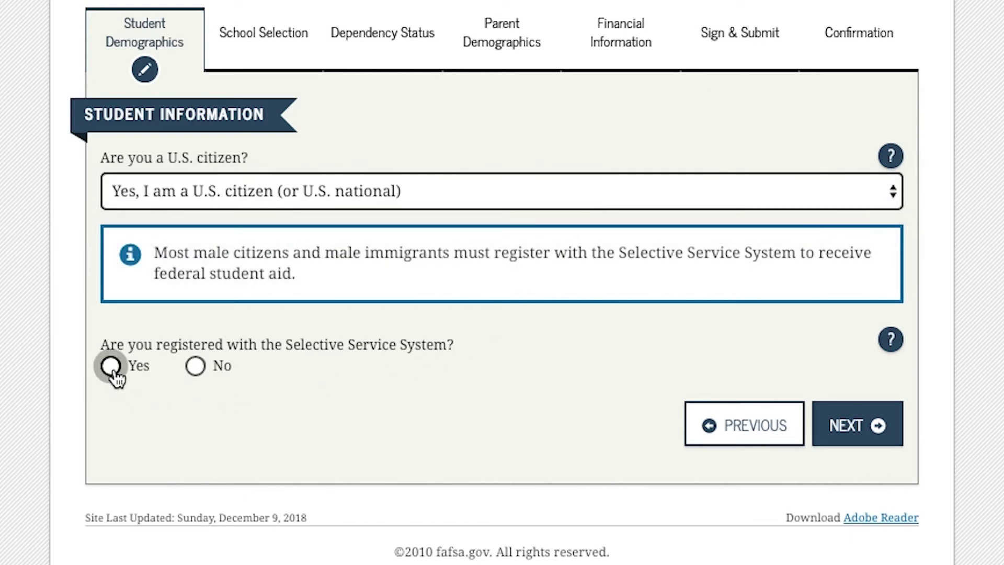
click(194, 369)
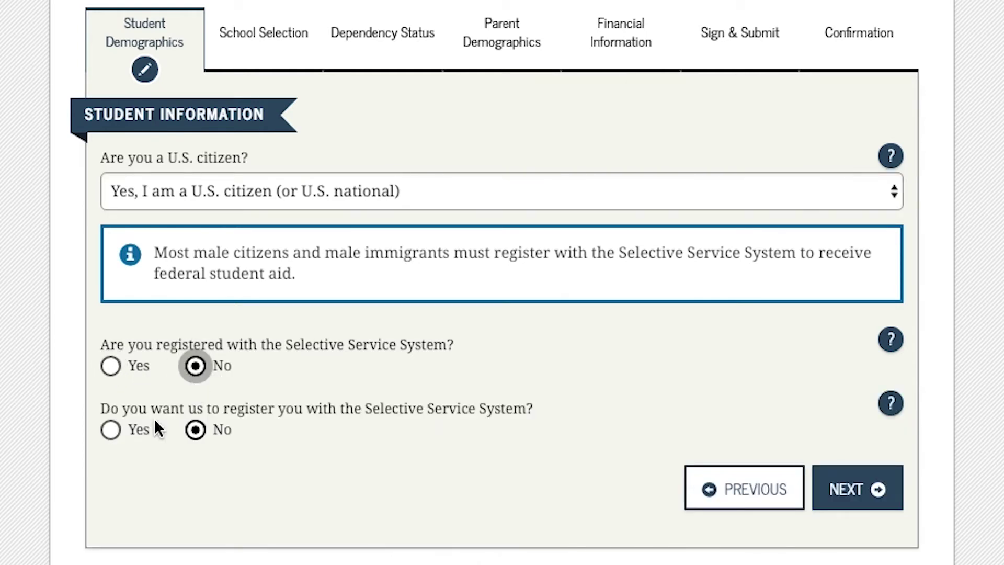
click(111, 430)
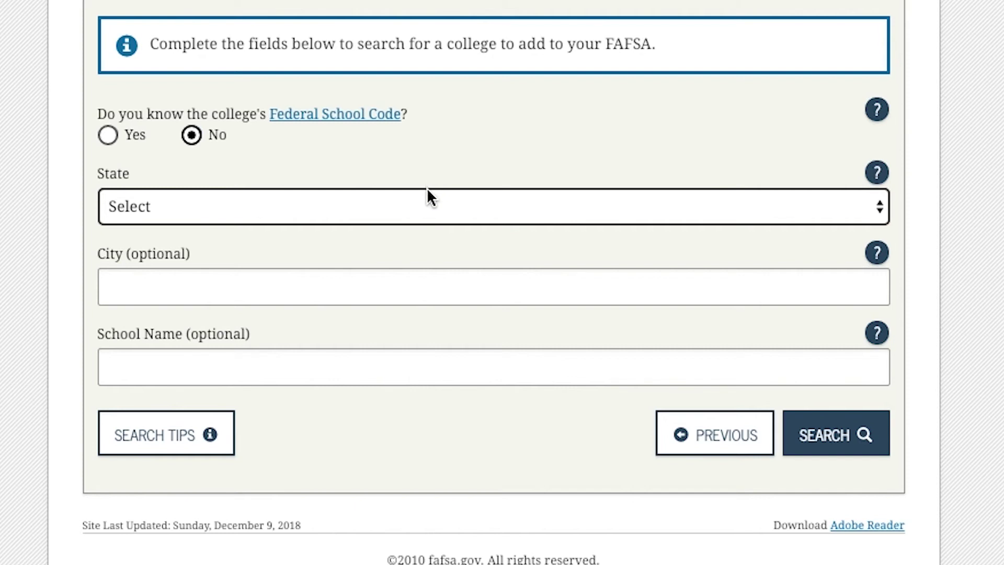
View the state choices available for the college search.
click(422, 223)
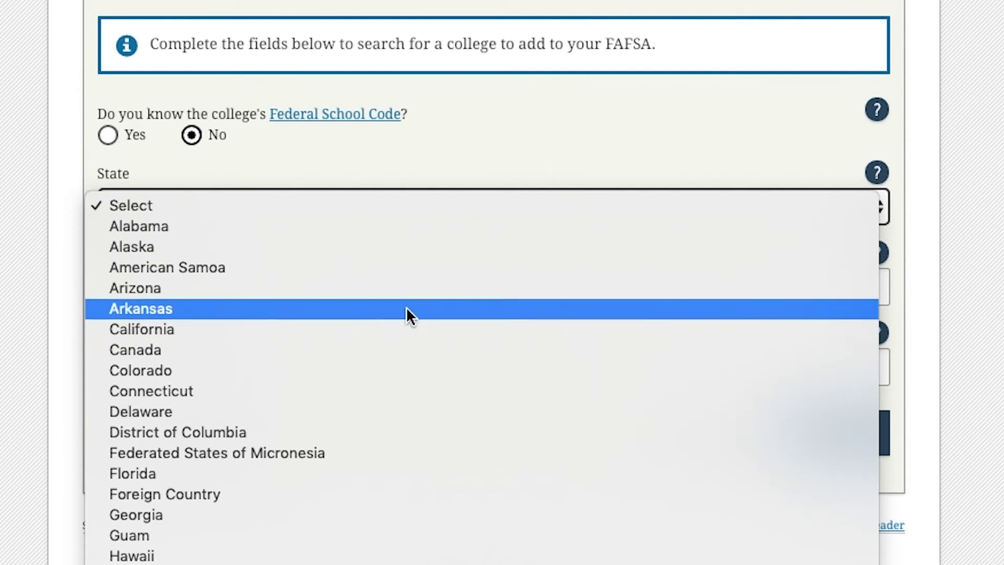
click(423, 206)
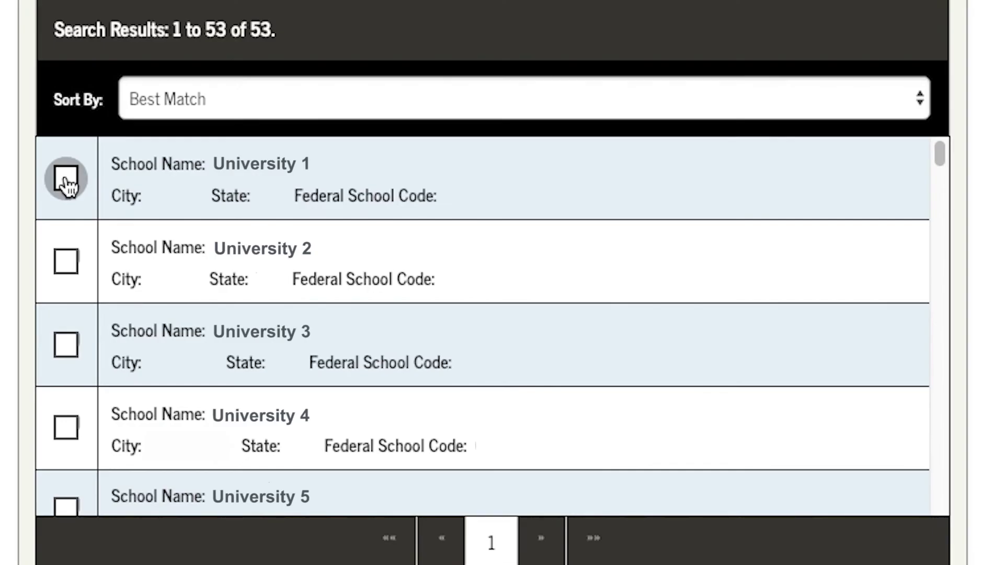
Select University 1 from the college search results and open its housing plan choices.
click(66, 180)
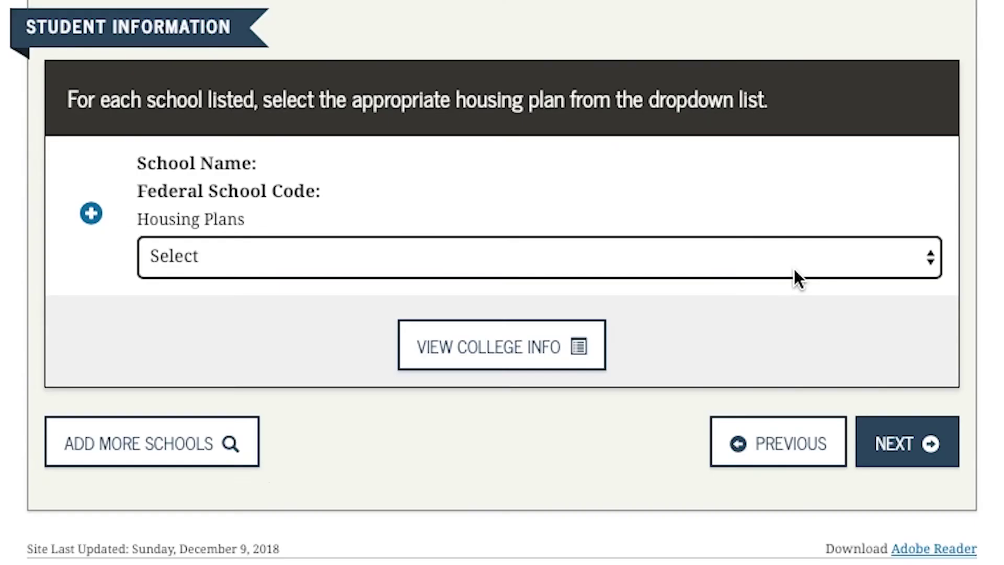
click(794, 269)
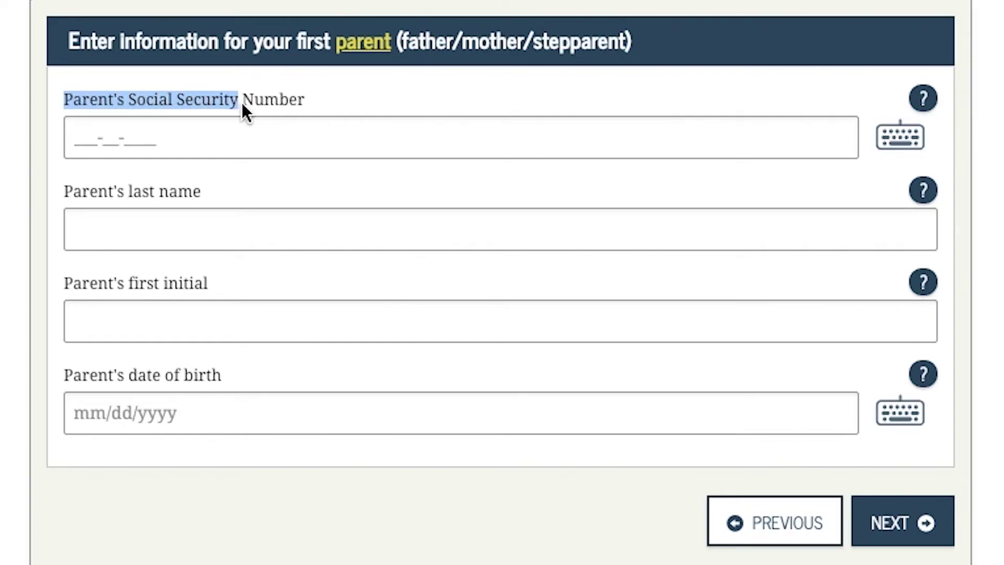
Enter the first parent's Social Security Number.
click(281, 127)
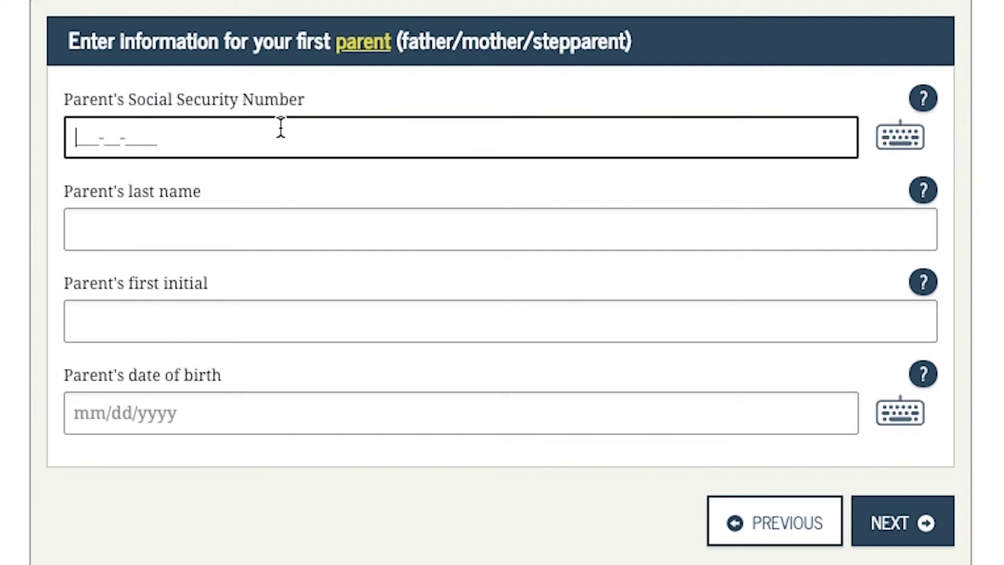
text(000000000)
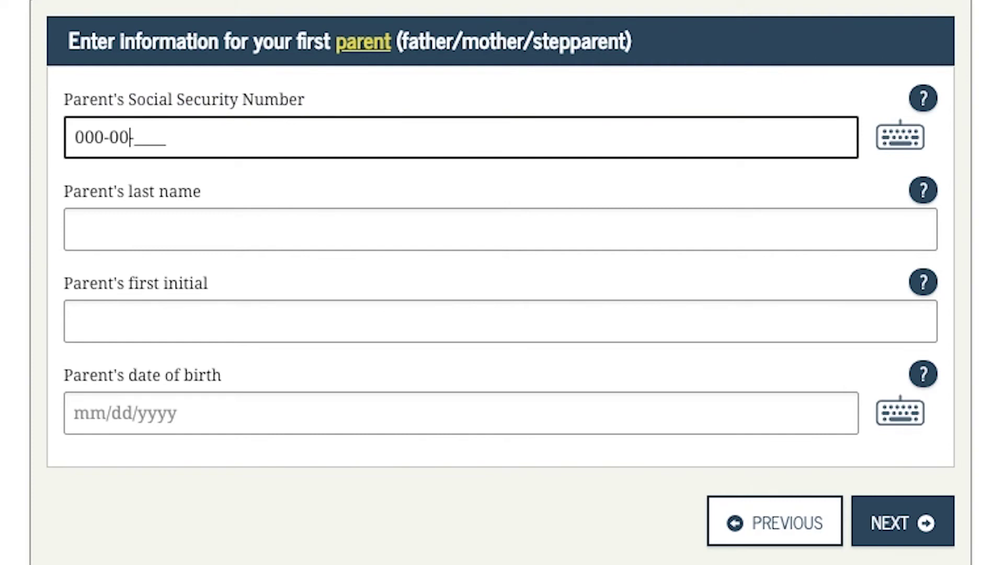
text(0)
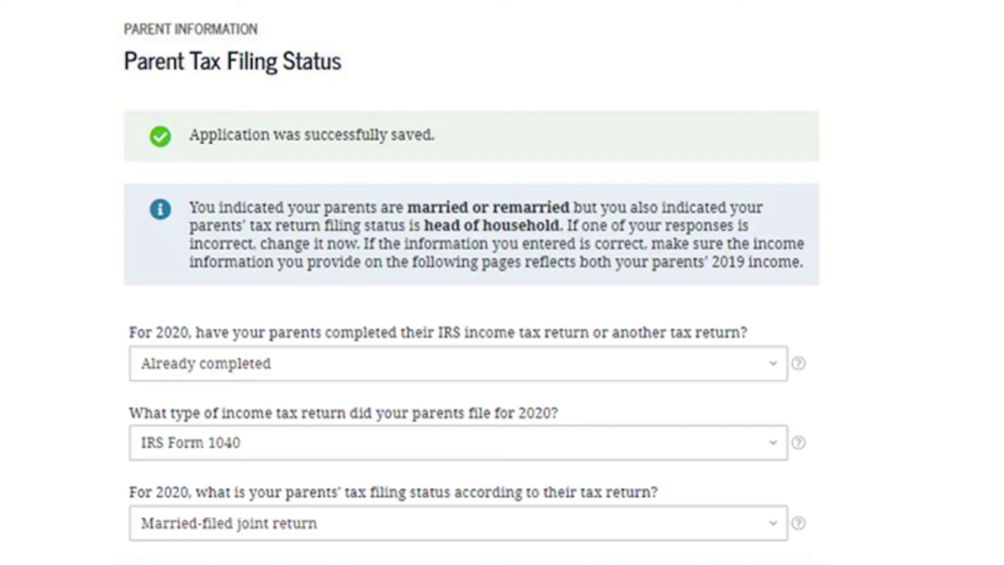
Review the Parent Tax Filing Status answers down to the IRS Data Retrieval Tool section.
scroll(472, 282, down, 5)
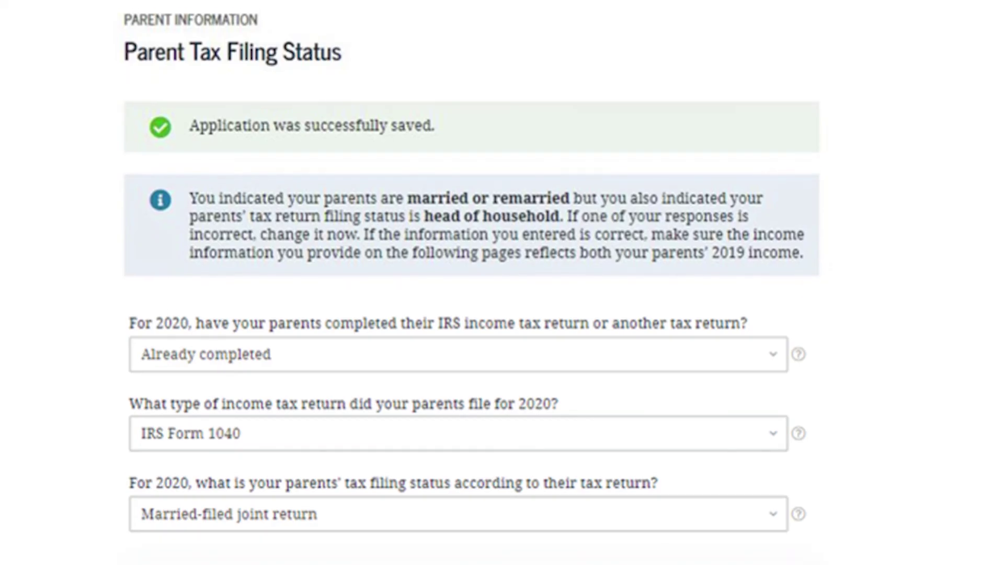
scroll(471, 283, down, 5)
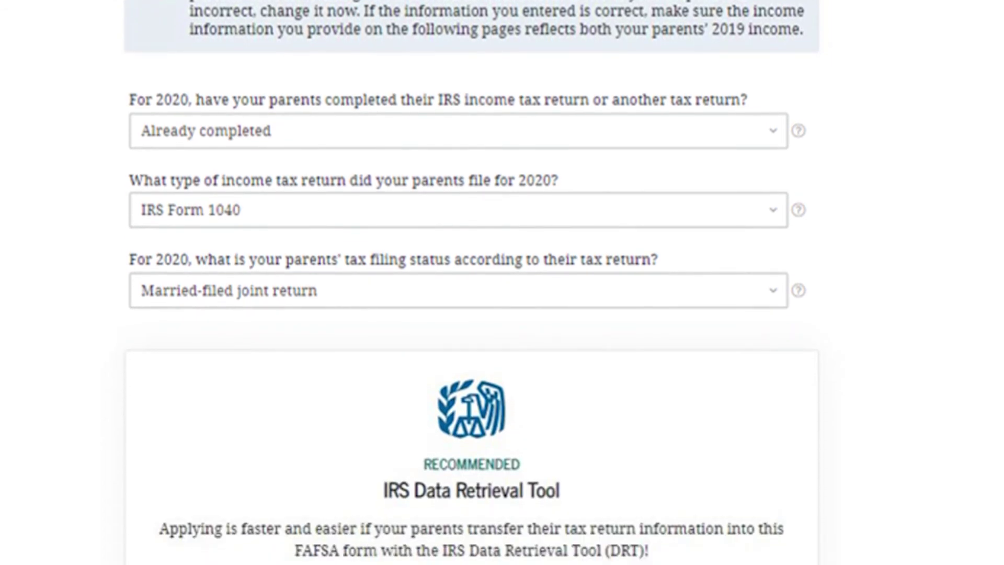
scroll(471, 283, down, 2)
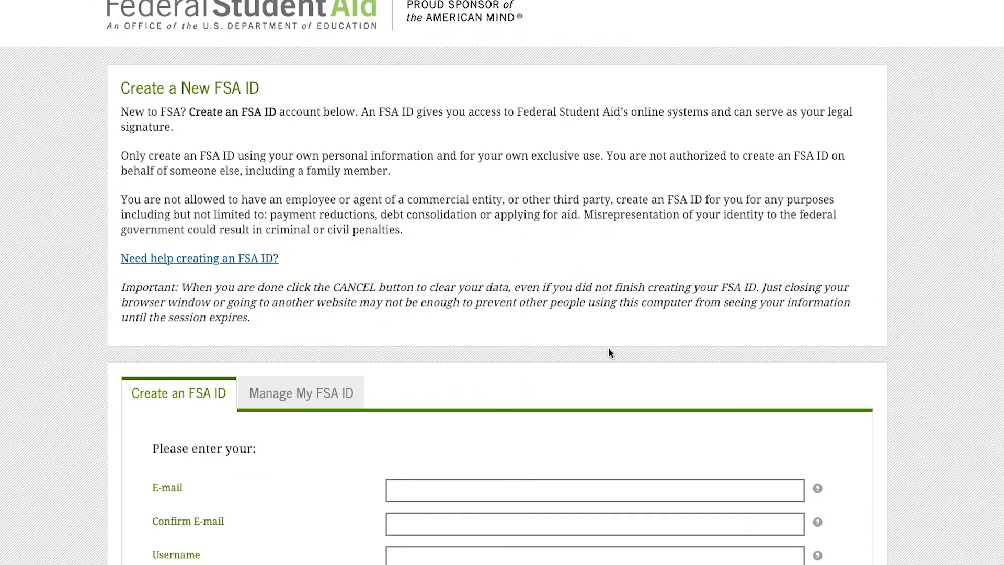
Look through the Create a New FSA ID page and the details its form requires.
scroll(607, 347, down, 2)
scroll(608, 349, down, 3)
scroll(608, 350, down, 2)
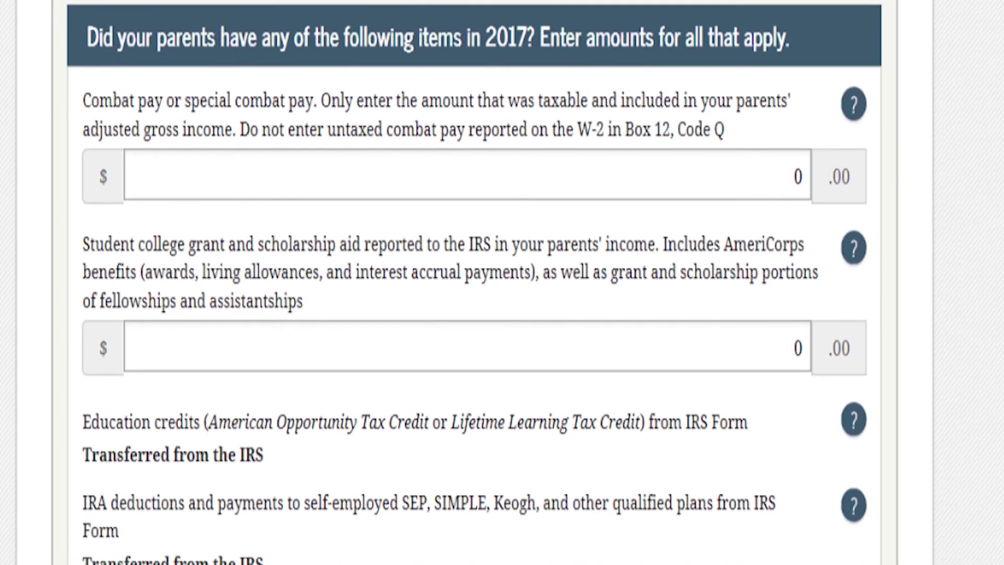
Review the parents' additional 2017 financial items and continue past the questions on their account balances, investments and businesses.
scroll(475, 282, down, 3)
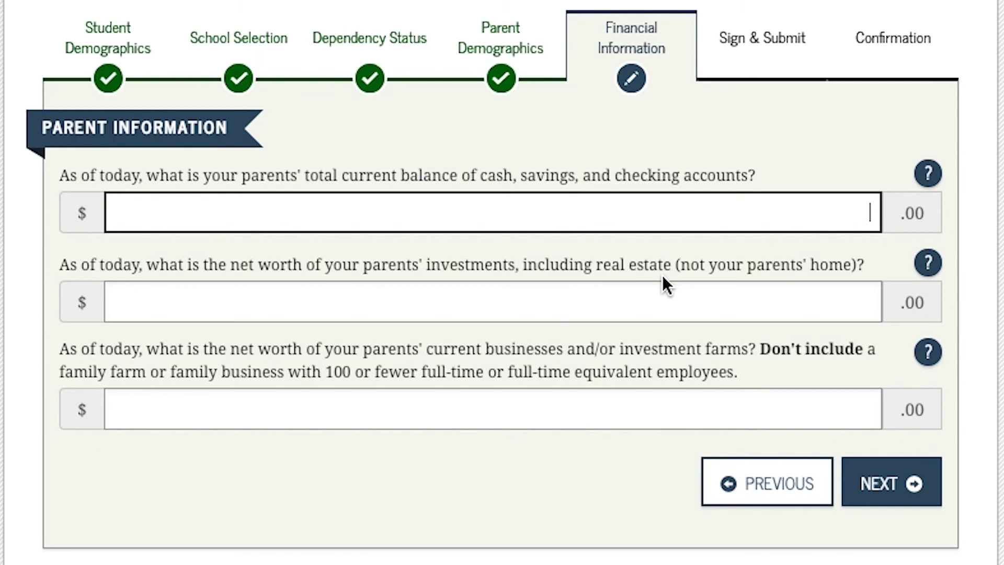
click(897, 492)
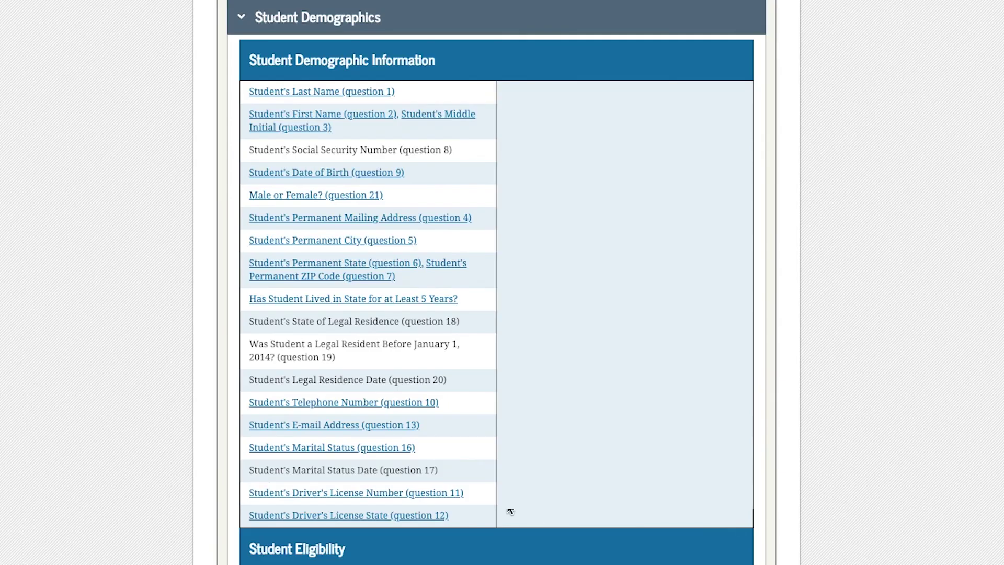
Check the student's marital status question from the application summary, return by checking for errors, and continue past the summary.
click(405, 451)
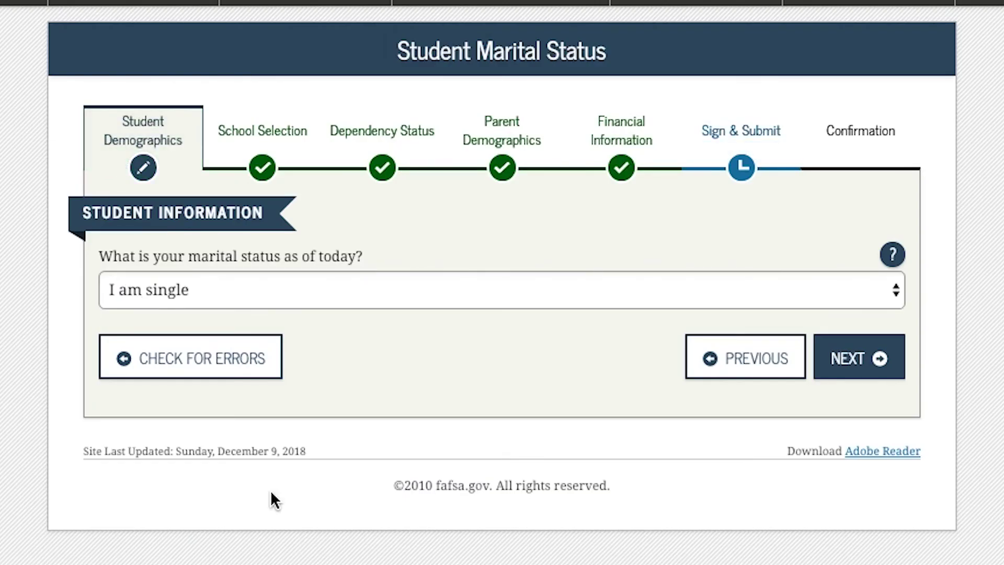
click(188, 359)
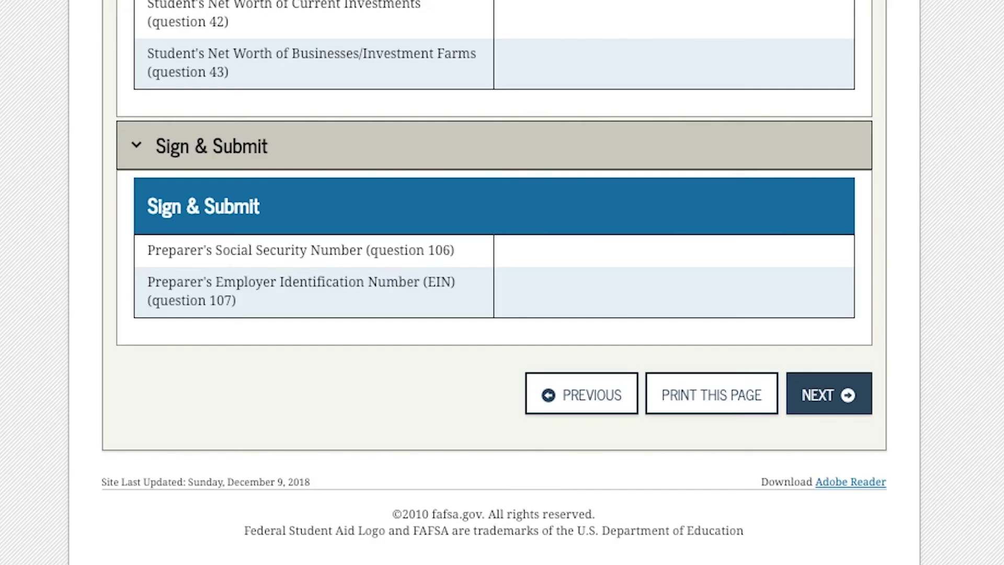
click(825, 396)
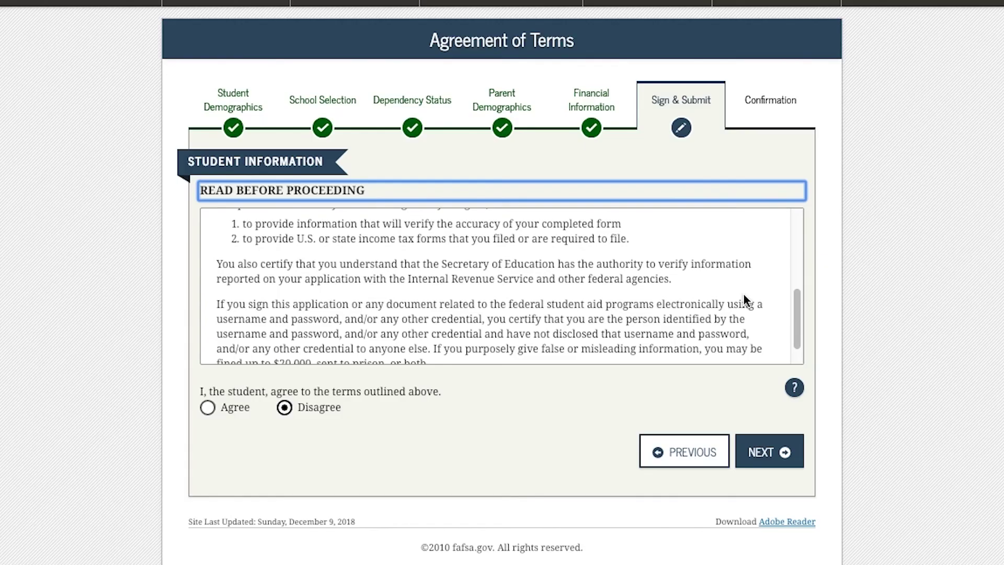
Read the Agreement of Terms to the end and agree to the terms as the student.
scroll(745, 304, down, 2)
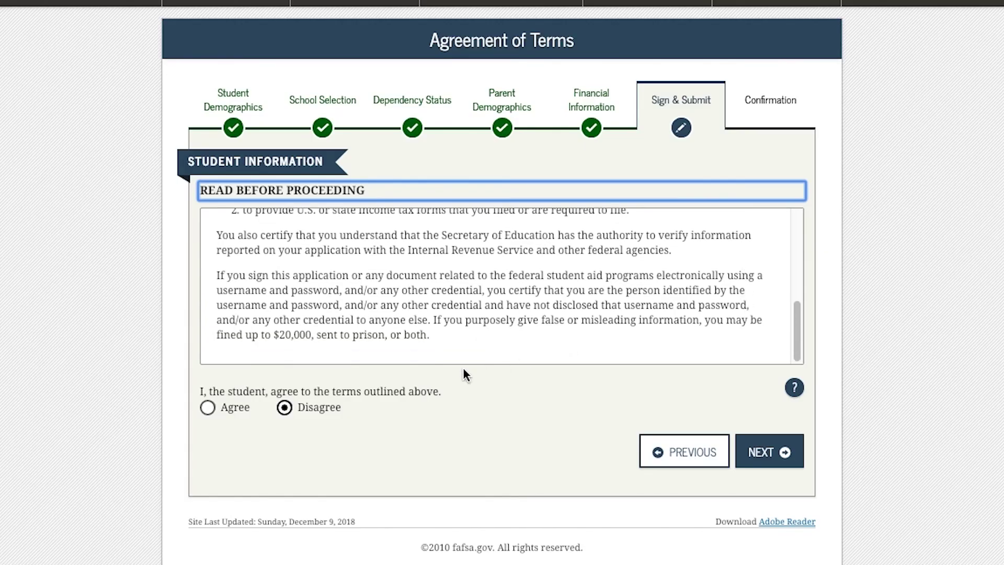
click(209, 410)
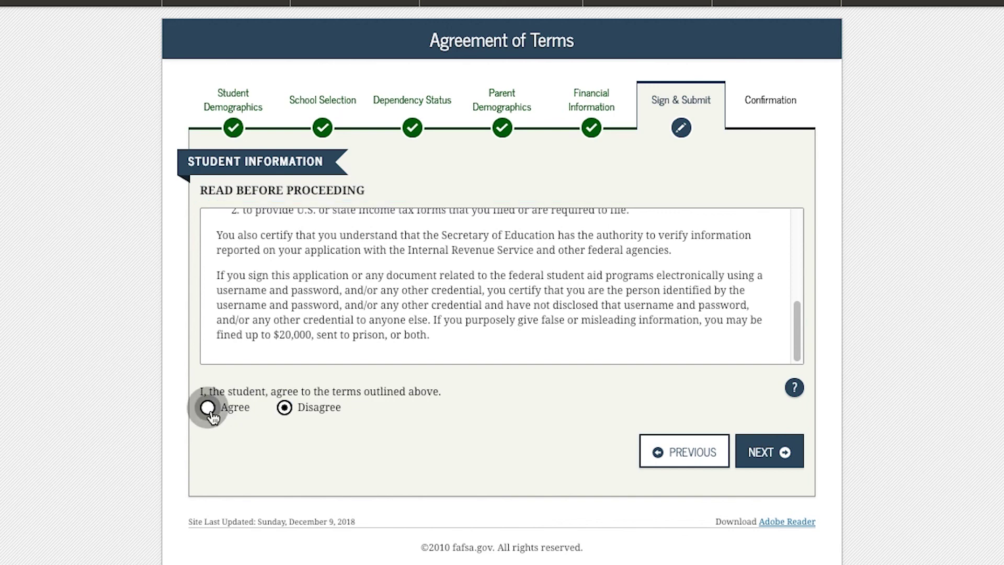